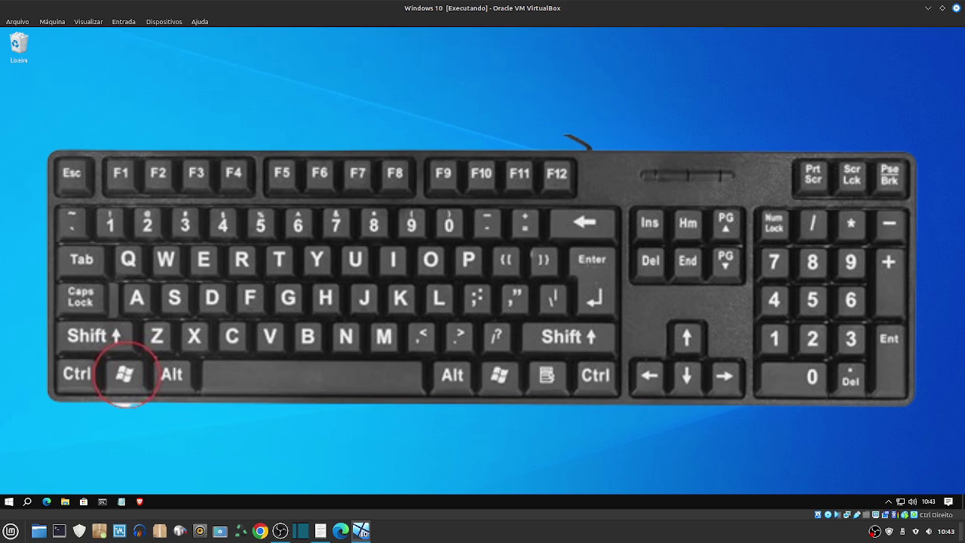
# Step: Display the computer's power options, including Reiniciar, and dismiss them without choosing one
pyautogui.click(8, 501)
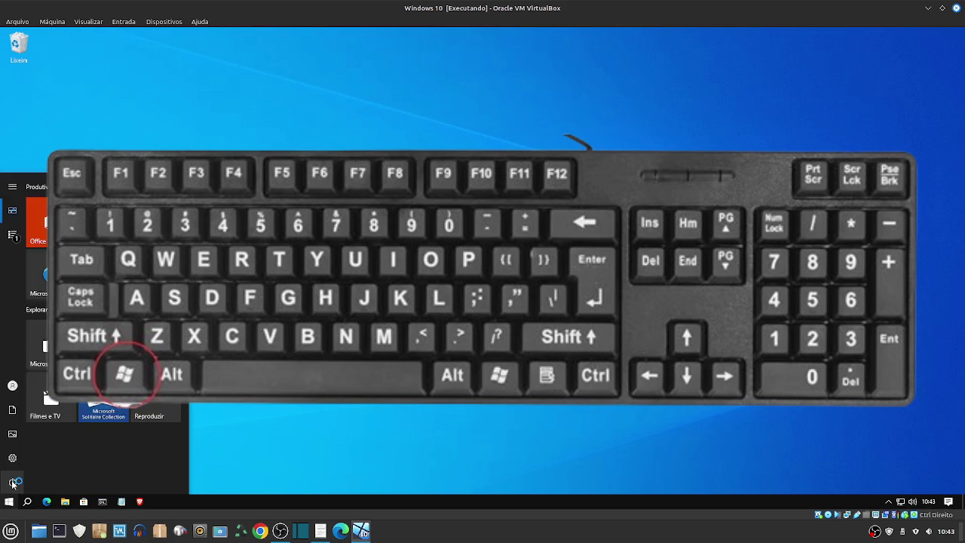
pyautogui.click(13, 482)
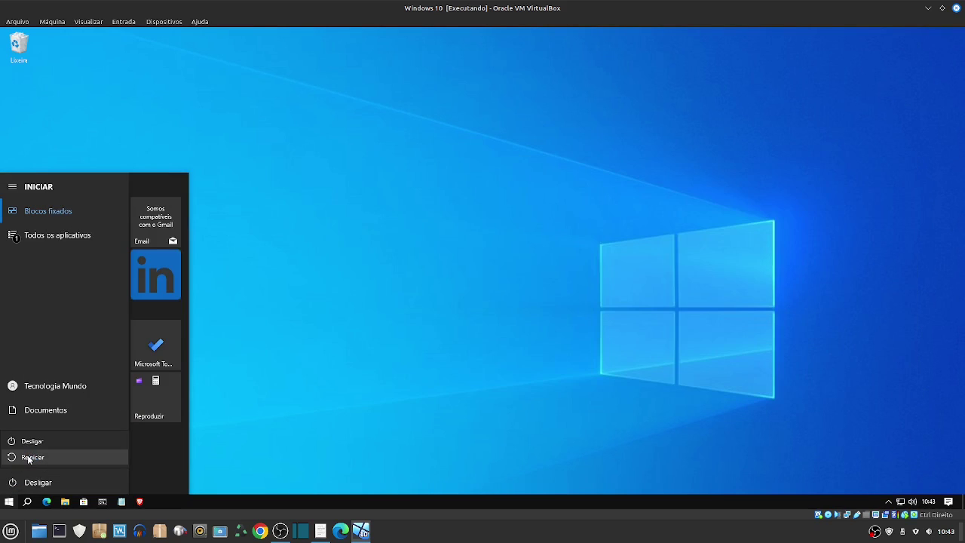
pyautogui.click(360, 328)
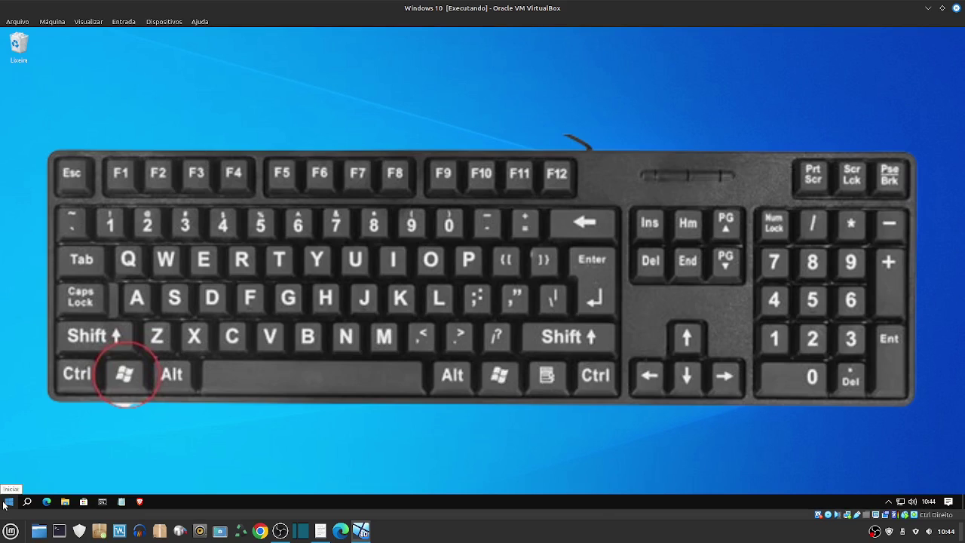
# Step: Review the pending updates on the Windows Update page under Atualização e Segurança and minimize Settings
pyautogui.click(8, 503)
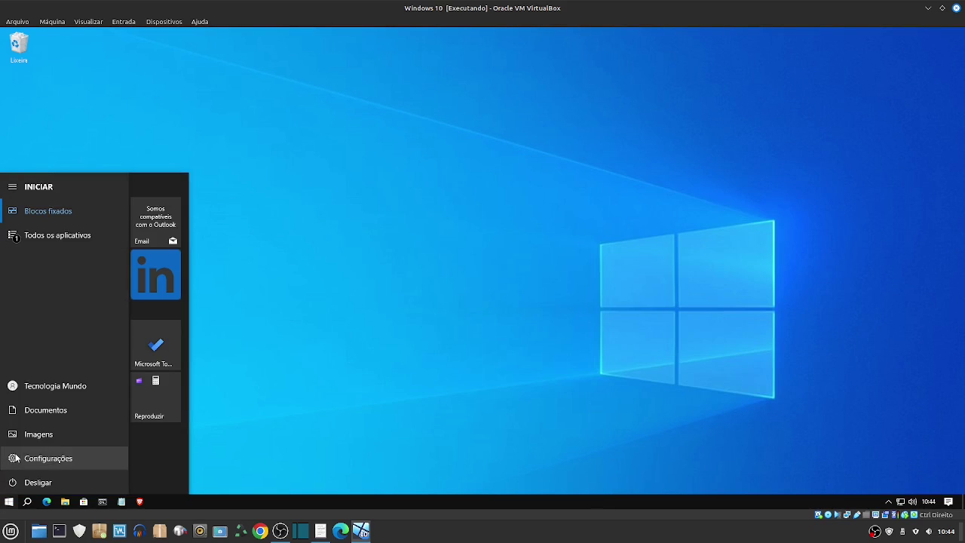
pyautogui.click(15, 457)
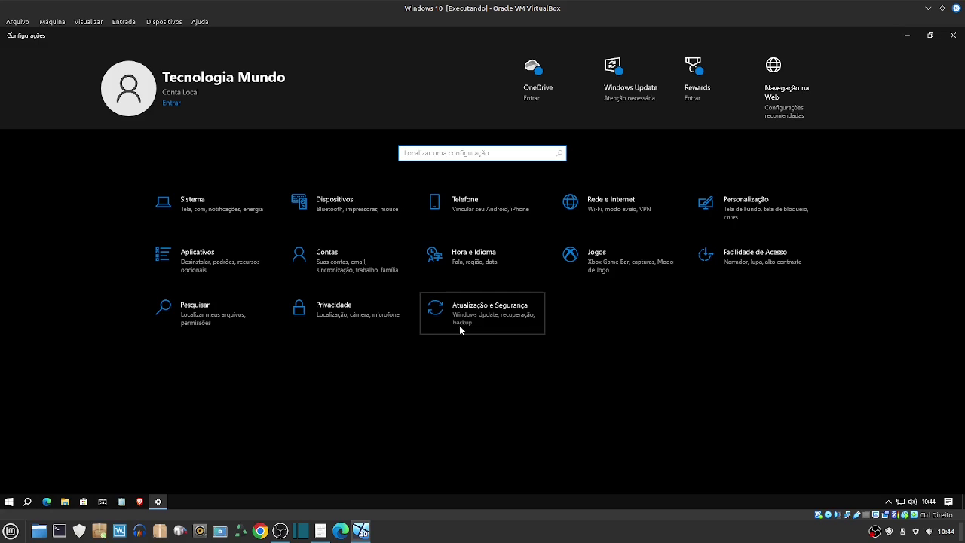
pyautogui.click(459, 325)
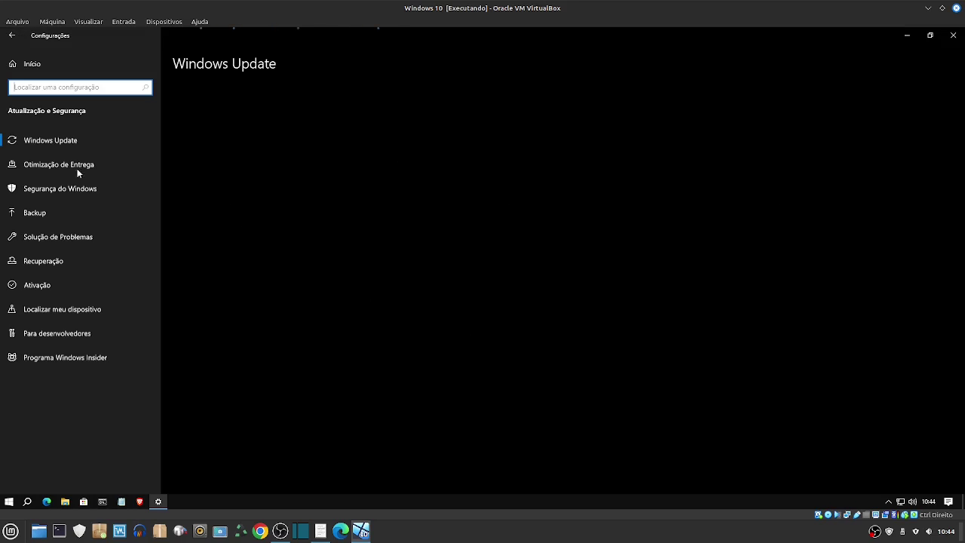
pyautogui.click(51, 144)
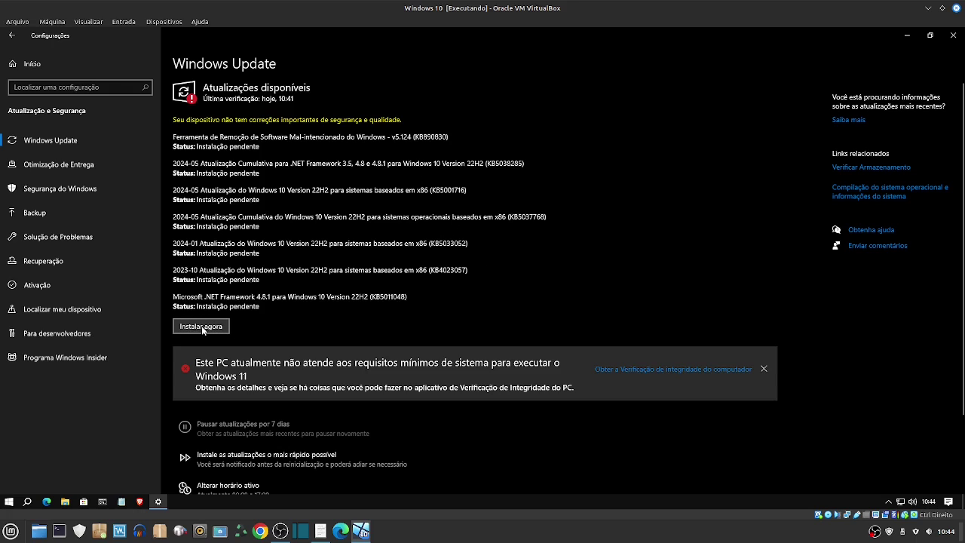
pyautogui.click(908, 35)
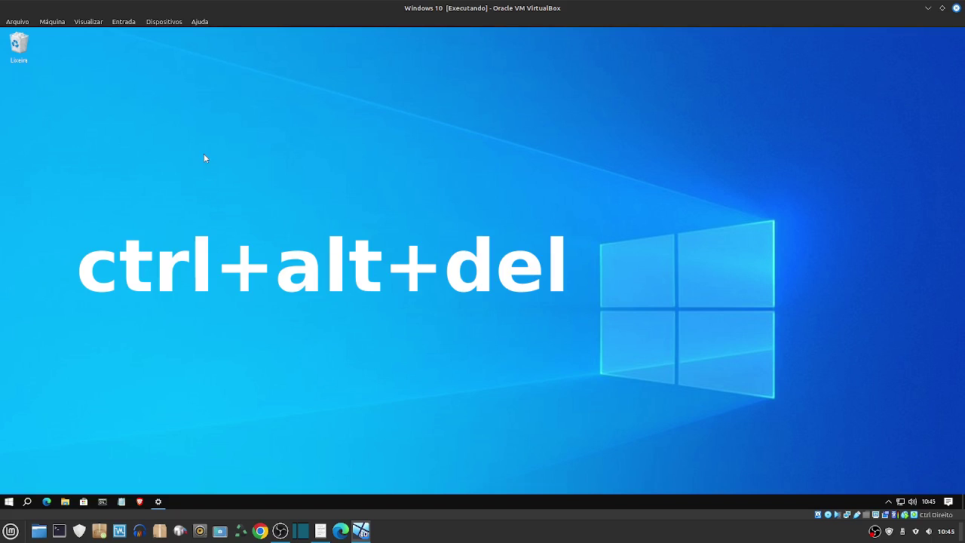
# Step: Open Task Manager from the Windows security screen and display the list of startup programs
pyautogui.hotkey('ctrl', 'alt', 'Delete')
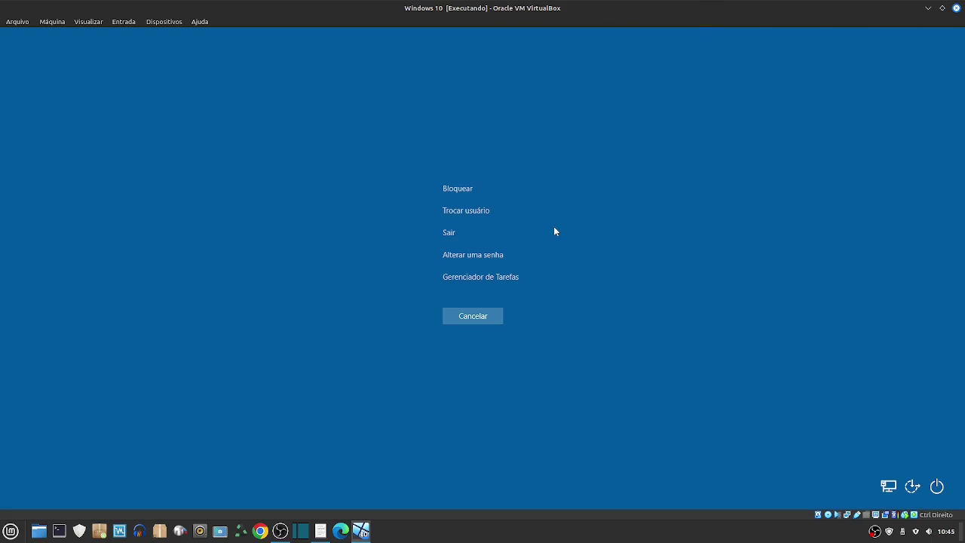
pyautogui.click(469, 279)
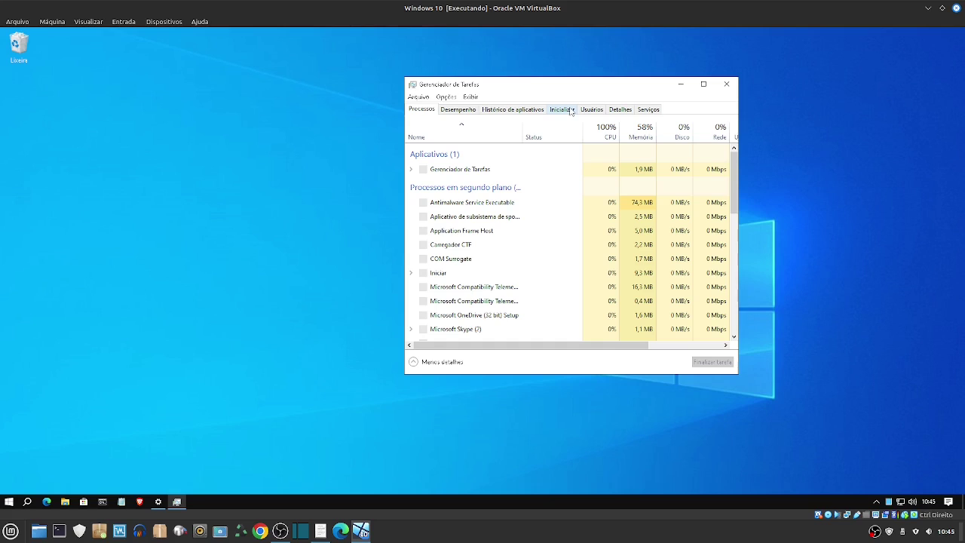
pyautogui.click(571, 111)
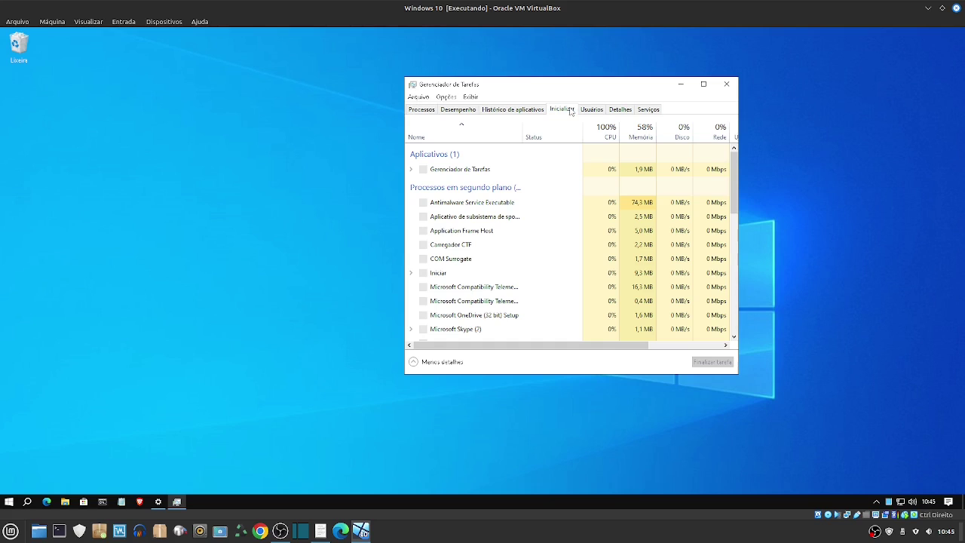
# Step: Try to disable the VirtualBox Guest Additions startup entry and close Task Manager
pyautogui.click(545, 164)
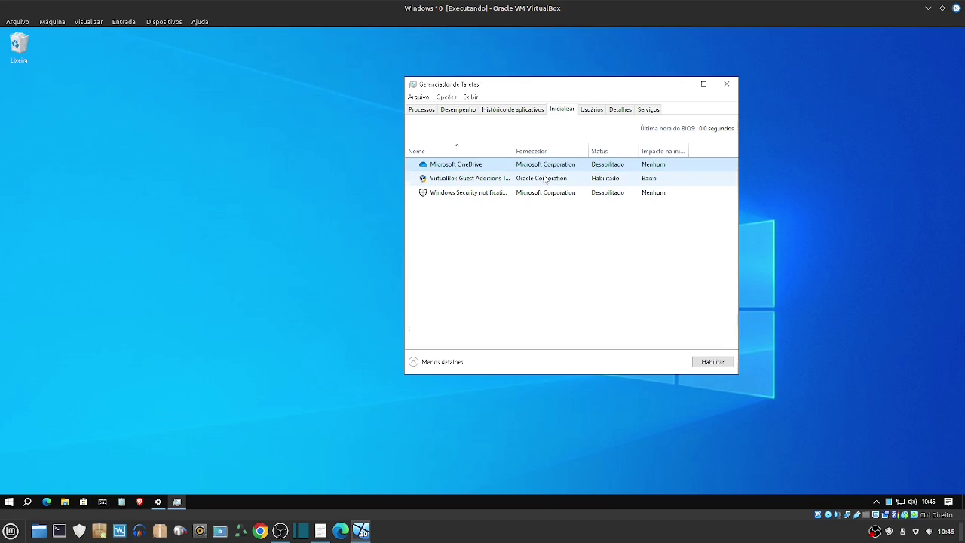
pyautogui.click(546, 183)
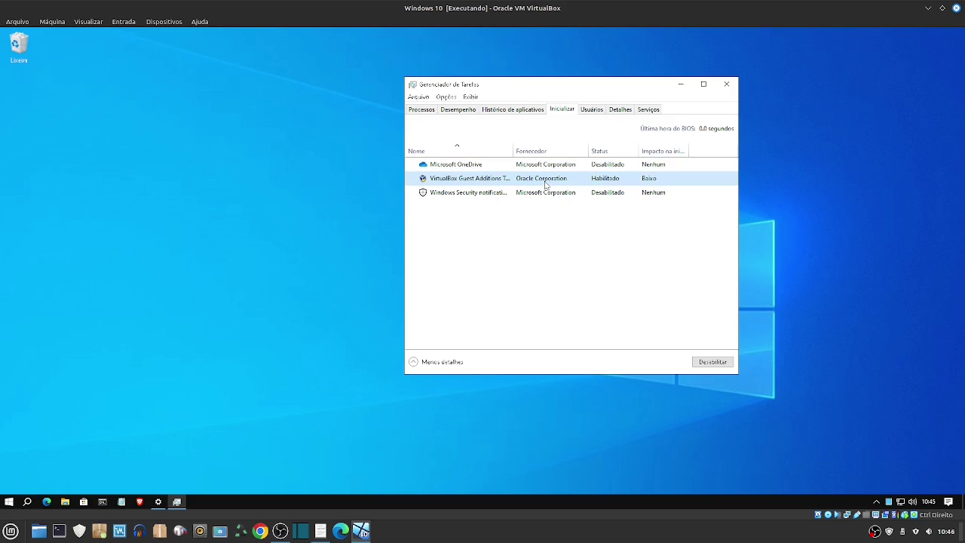
pyautogui.rightClick(546, 184)
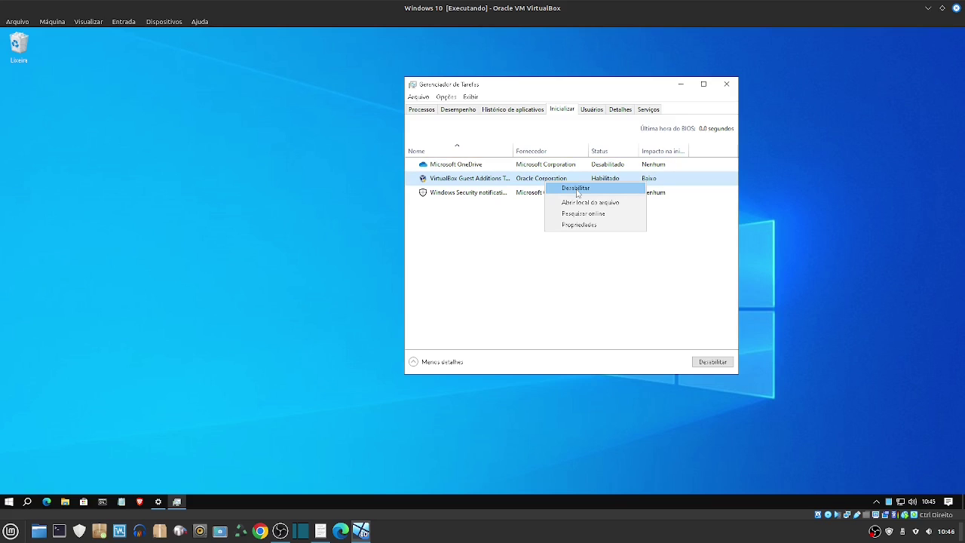
pyautogui.click(578, 188)
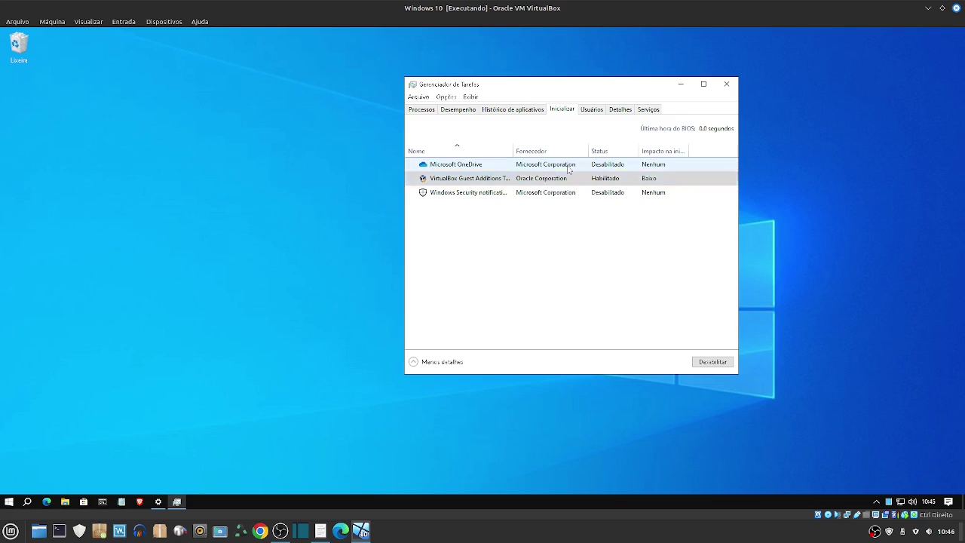
pyautogui.click(605, 167)
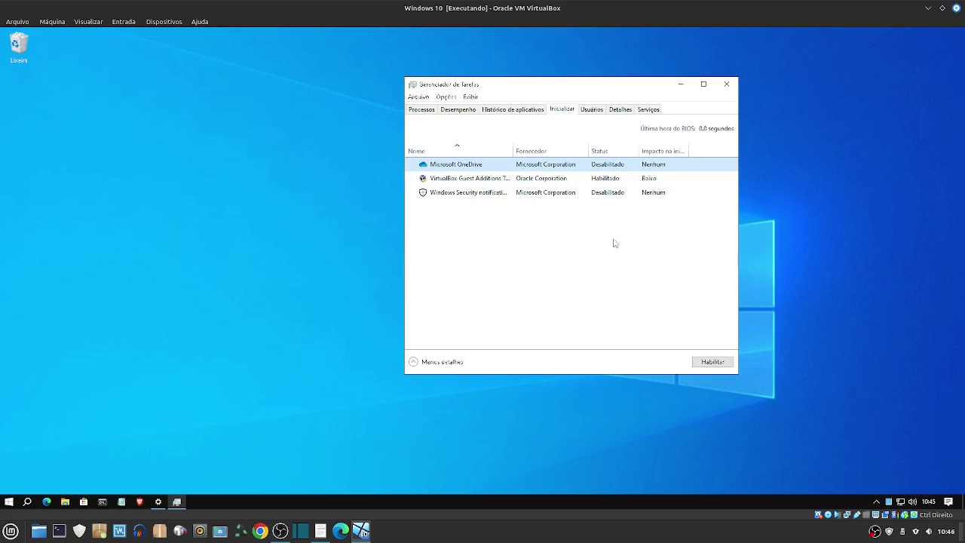
pyautogui.click(727, 83)
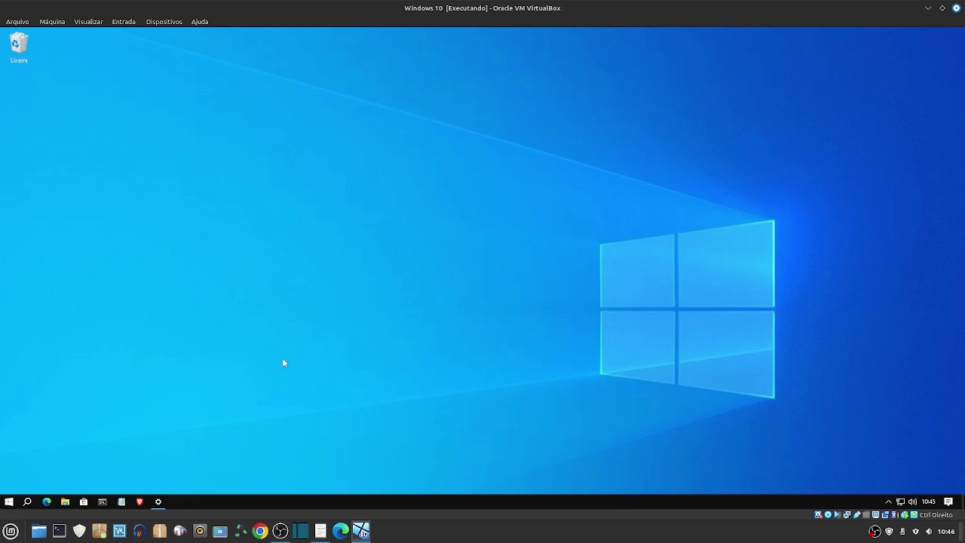
# Step: Open an administrator Command Prompt and run the system file check with sfc /scannow
pyautogui.press('super')
pyautogui.write('cmd')
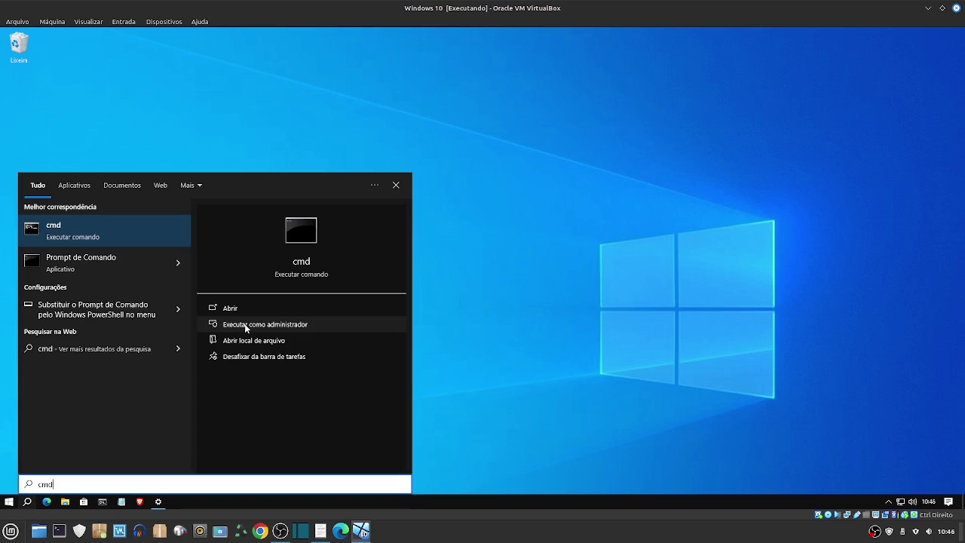
pyautogui.click(246, 325)
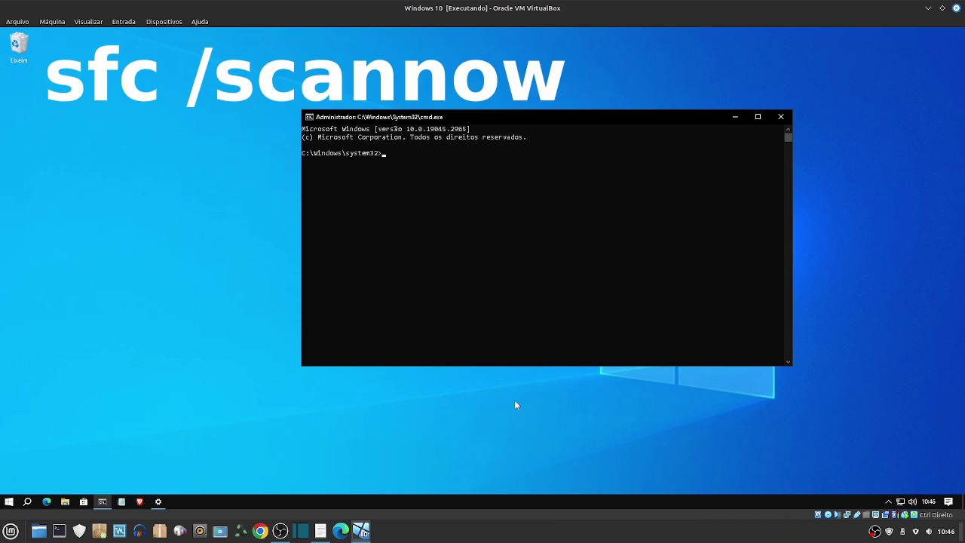
pyautogui.write('sfc /scannow')
pyautogui.press('Return')
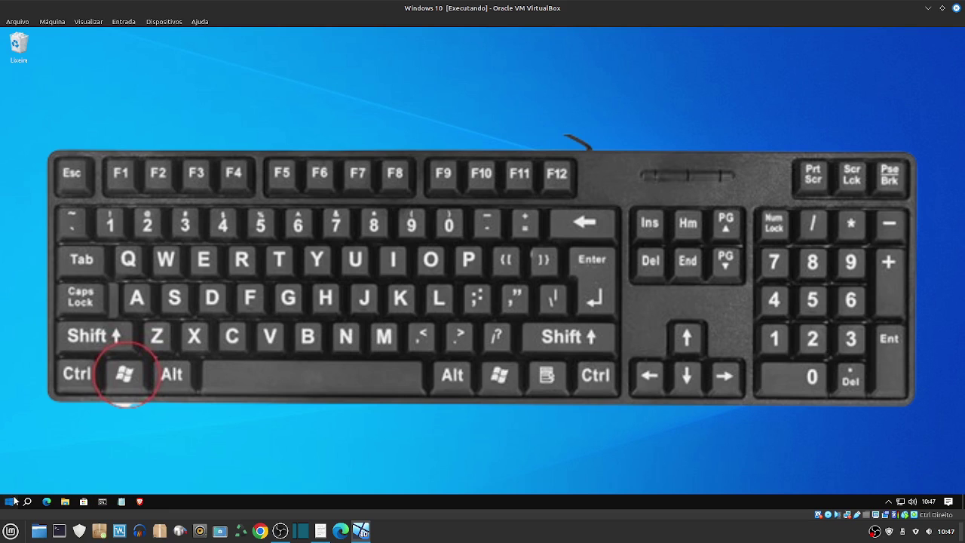
# Step: Open the Recuperação page under Atualização e Segurança in Settings
pyautogui.click(9, 502)
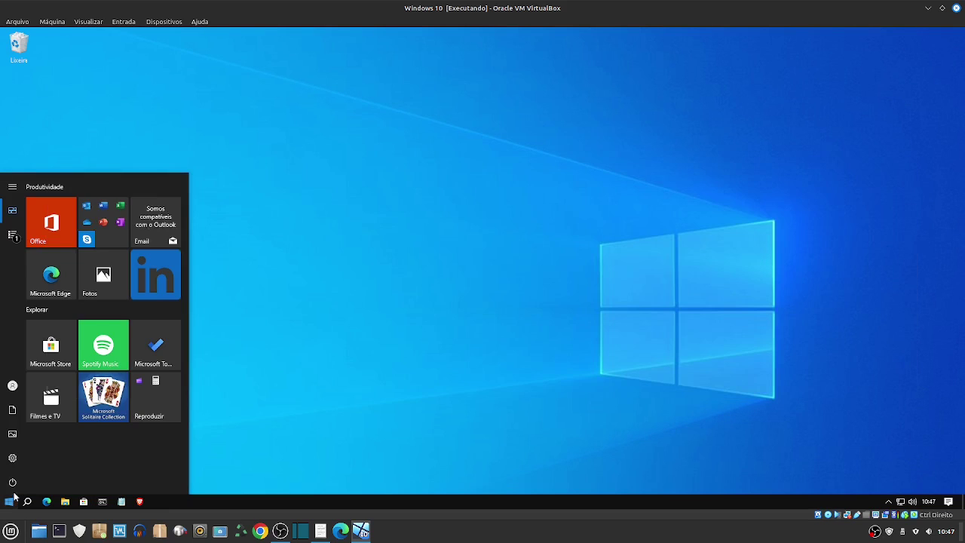
pyautogui.click(15, 455)
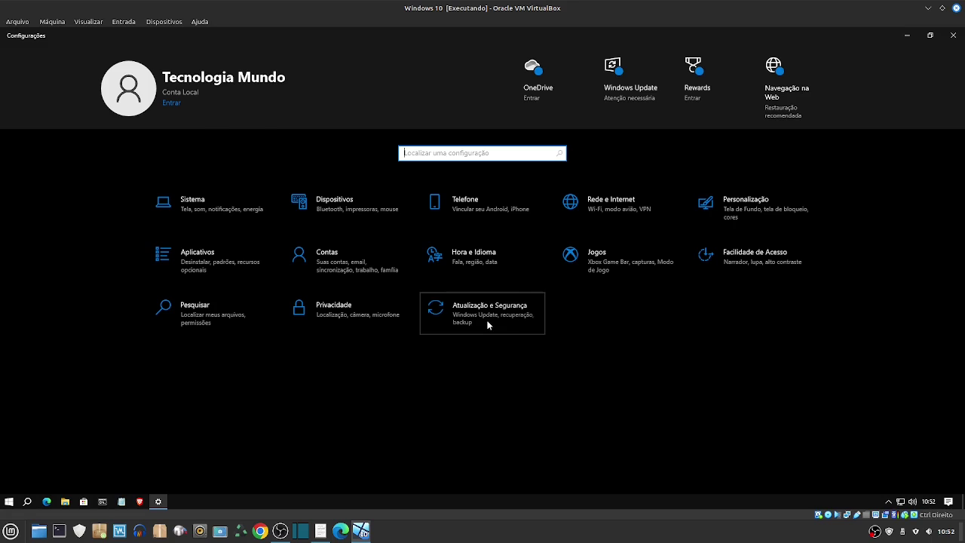
pyautogui.click(488, 325)
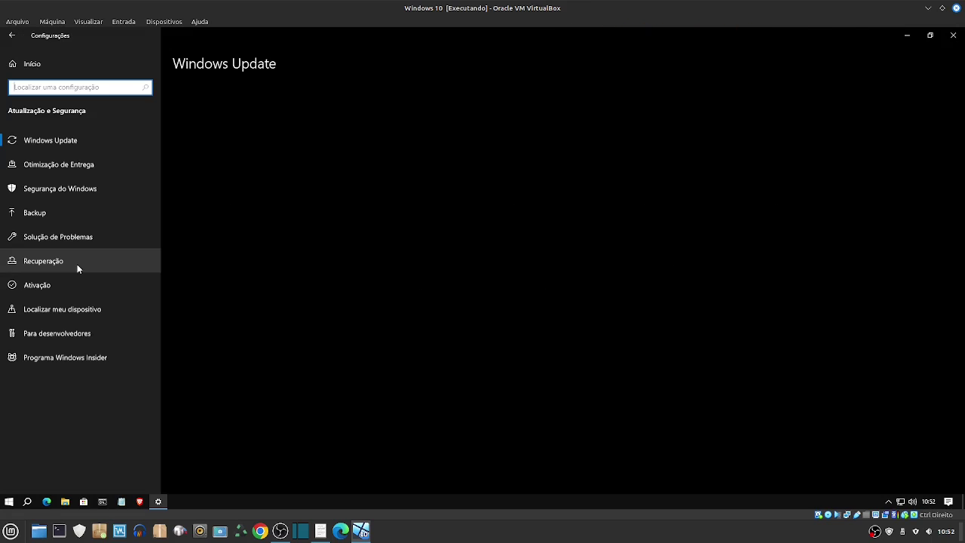
pyautogui.click(77, 264)
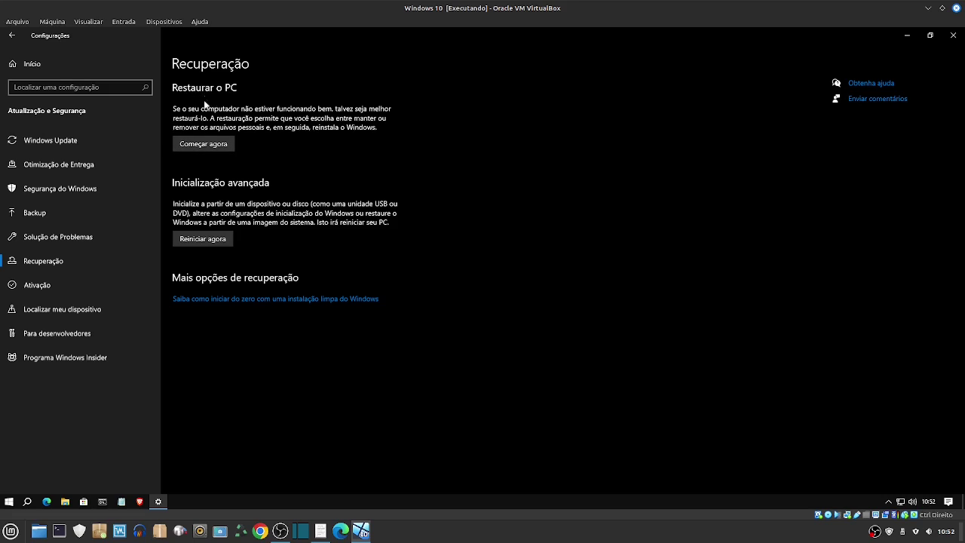
# Step: Start Restaurar o PC, review the Manter meus arquivos and Remover tudo options, and cancel the reset
pyautogui.click(203, 144)
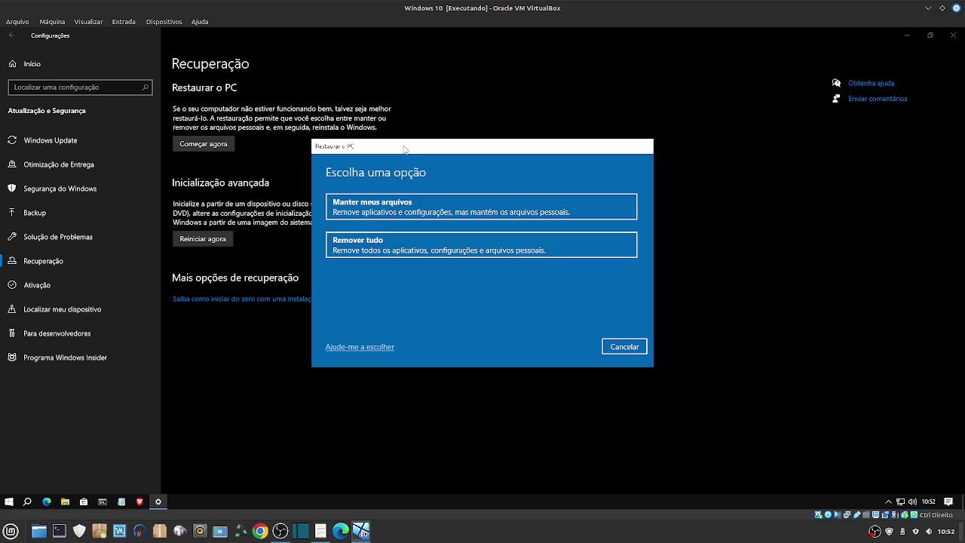
pyautogui.moveTo(405, 149); pyautogui.dragTo(537, 149)
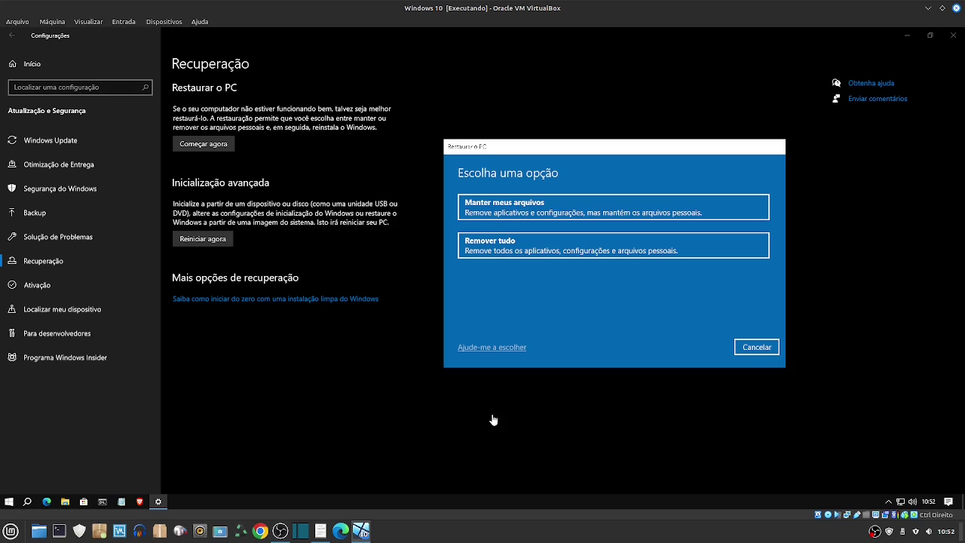
pyautogui.click(757, 348)
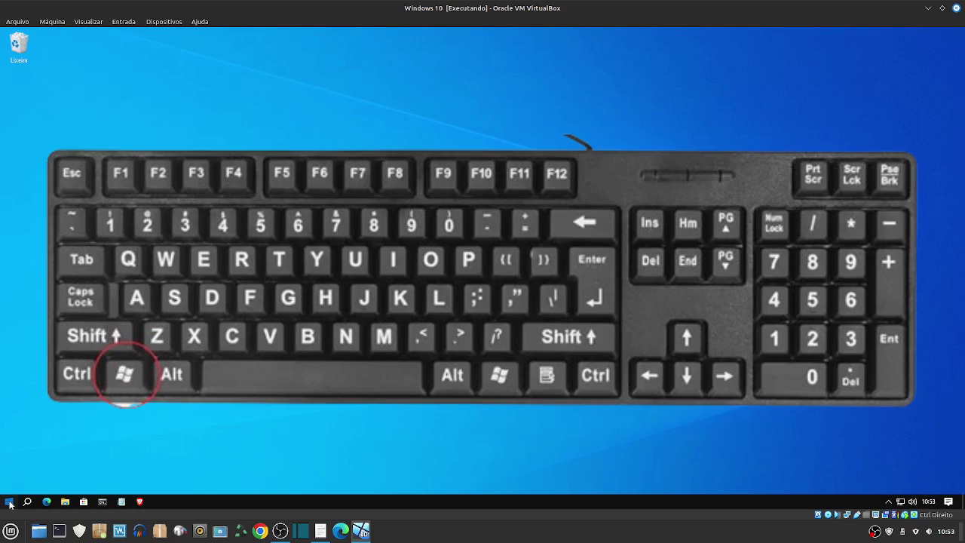
# Step: Open the Família e outros usuários page of the Contas settings
pyautogui.click(9, 503)
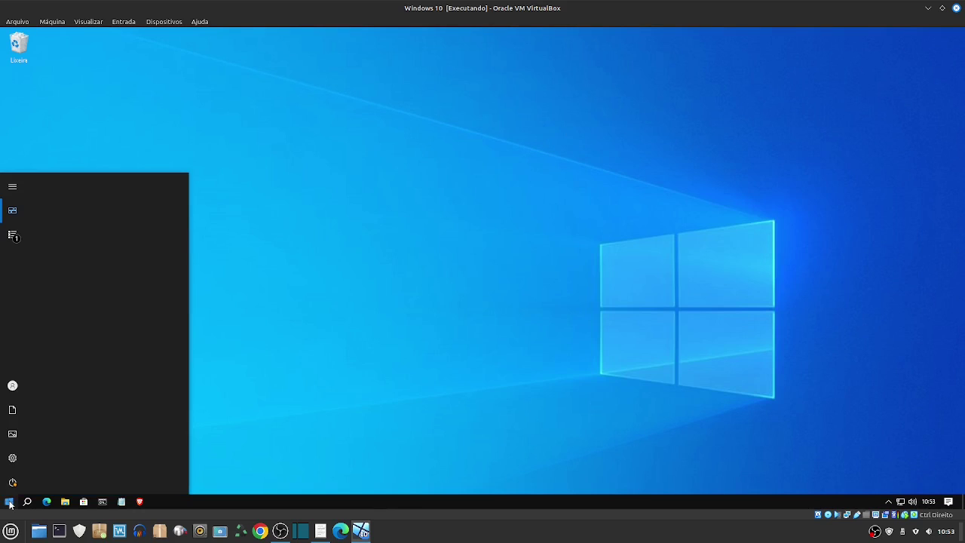
pyautogui.click(12, 458)
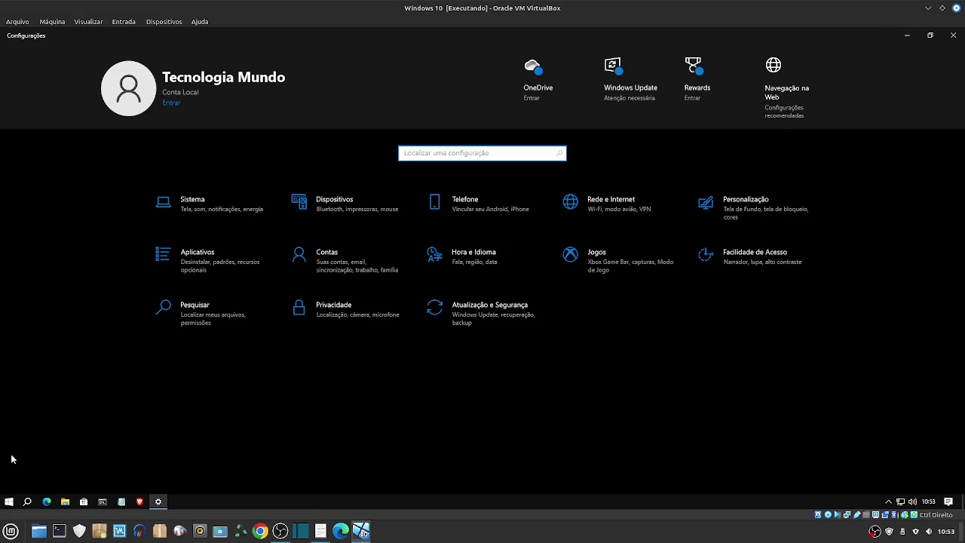
pyautogui.click(319, 266)
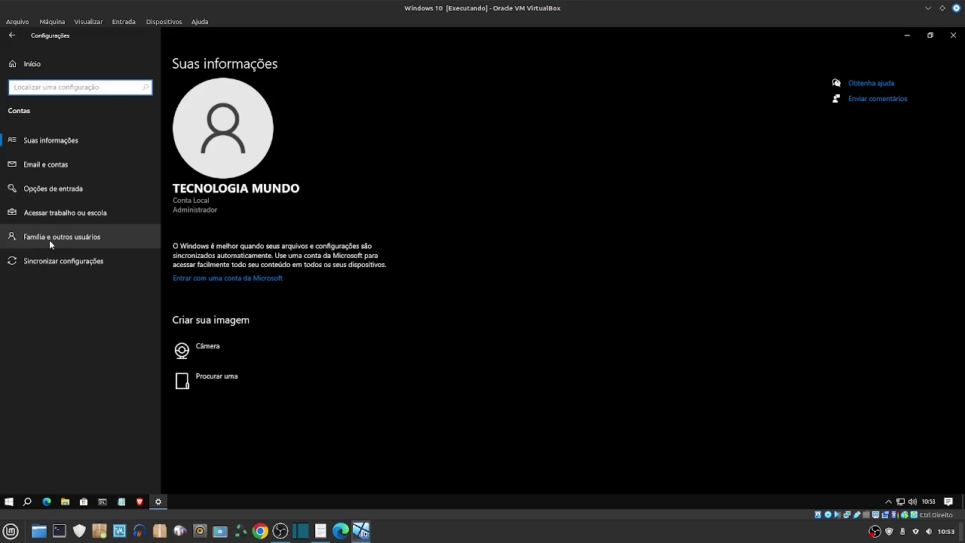
pyautogui.click(49, 240)
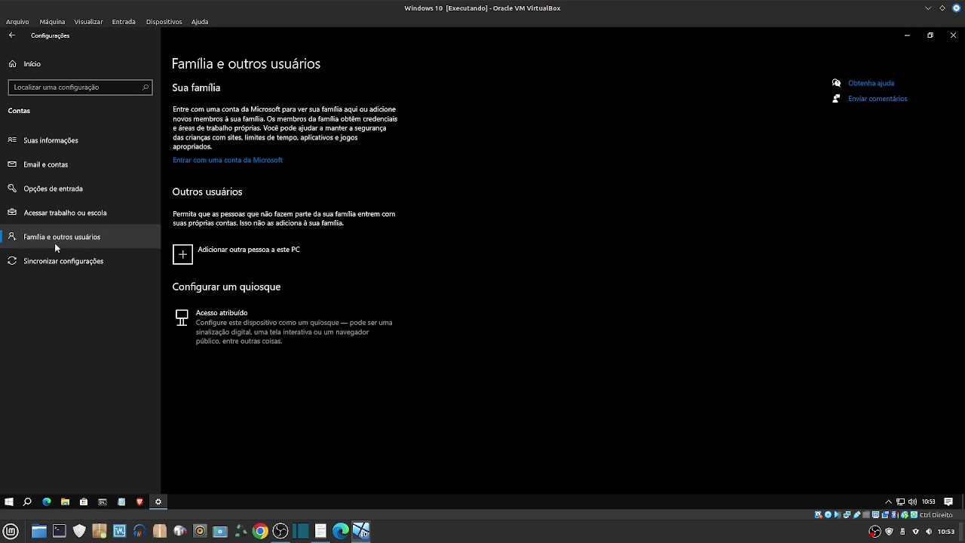
# Step: Add a local user named TM to this PC without a Microsoft account, leaving both password fields blank
pyautogui.click(219, 262)
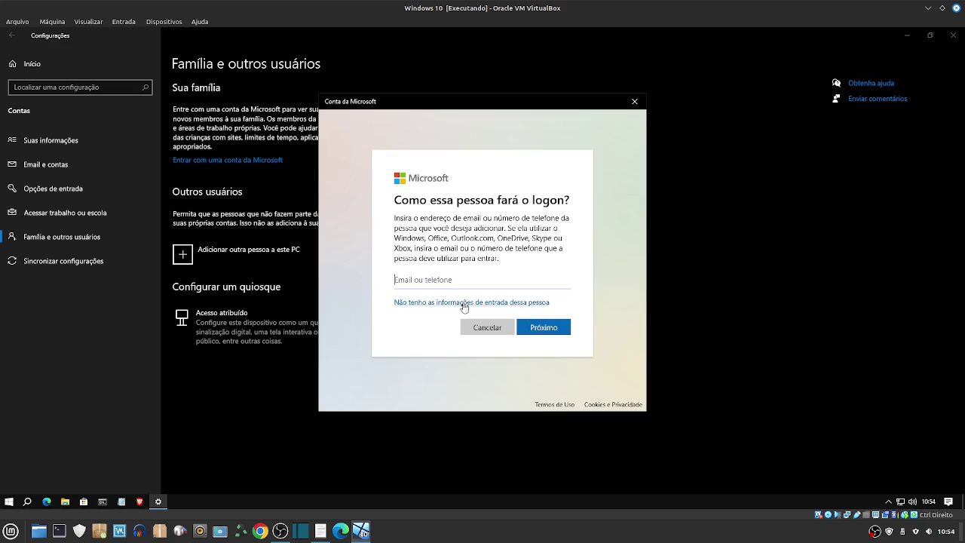
pyautogui.click(502, 304)
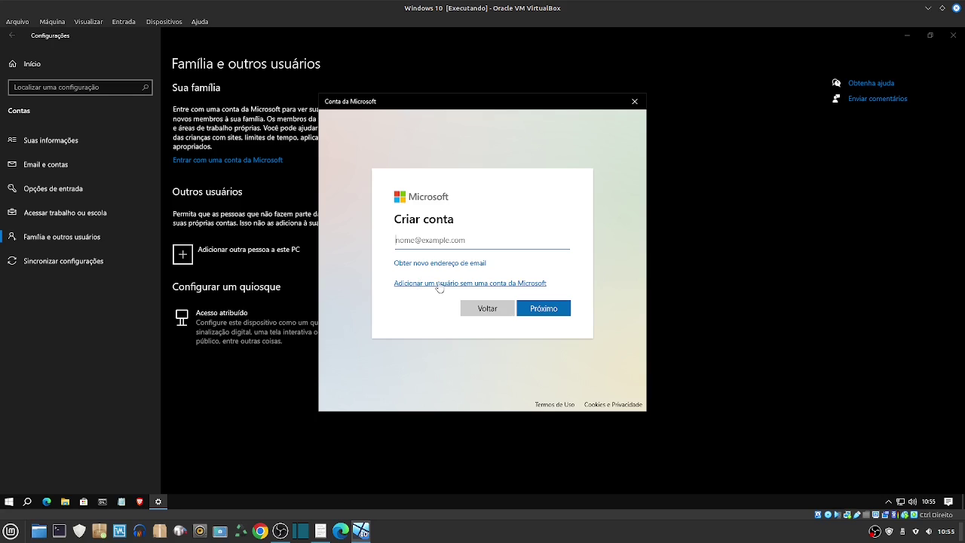
pyautogui.click(490, 285)
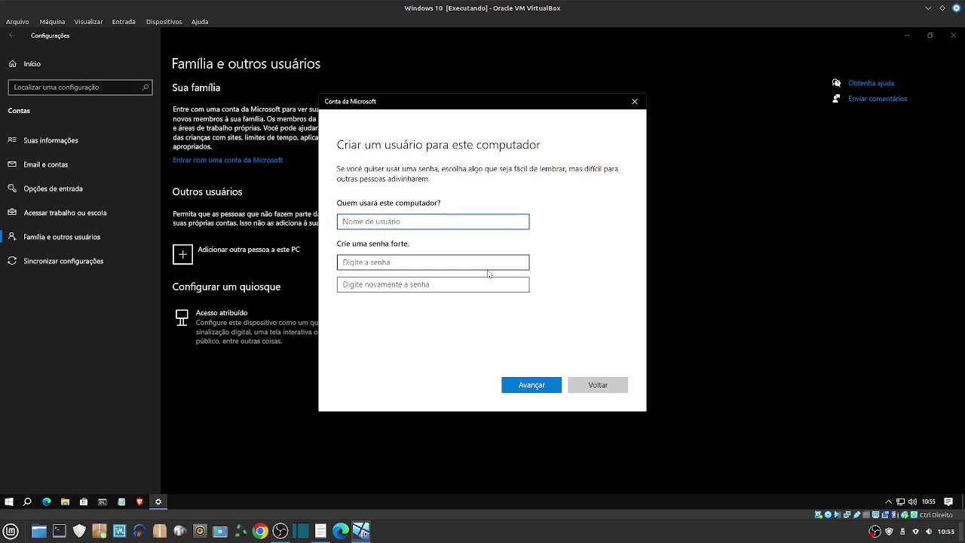
pyautogui.write('TM')
pyautogui.click(384, 260)
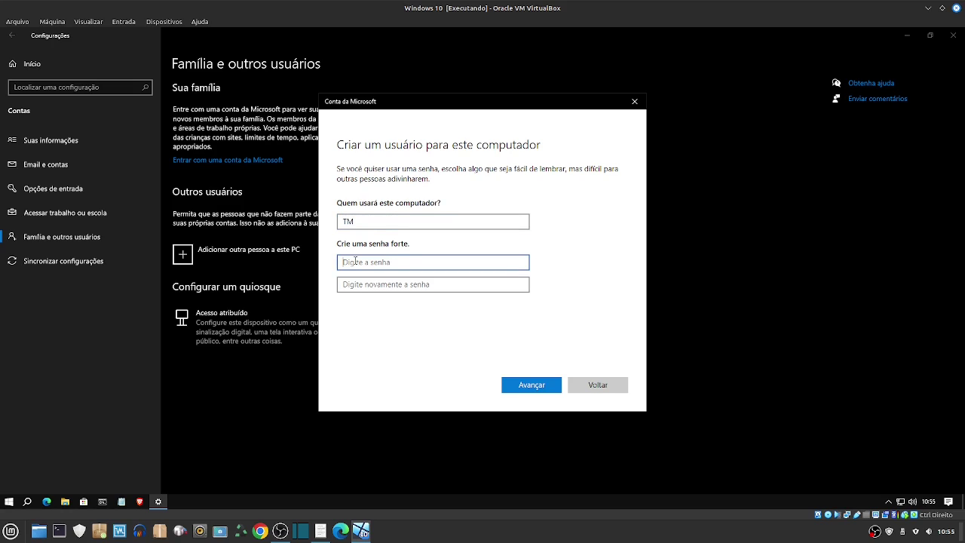
pyautogui.click(359, 290)
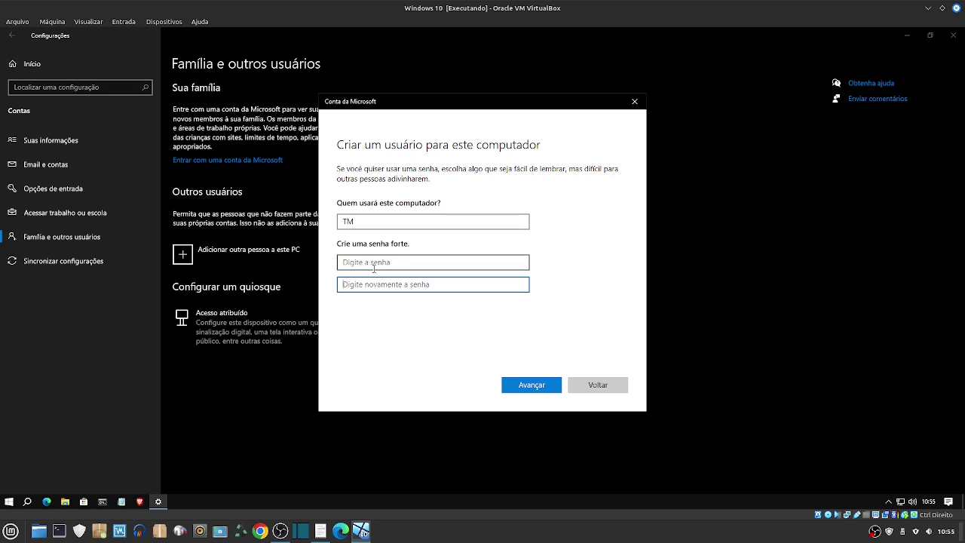
pyautogui.click(553, 386)
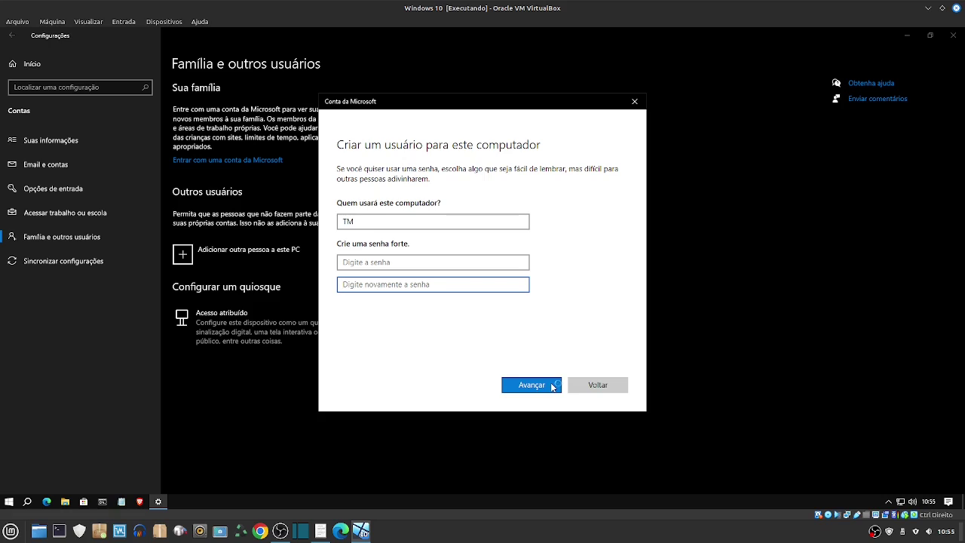
# Step: Change the TM local account's type to Administrador
pyautogui.click(233, 294)
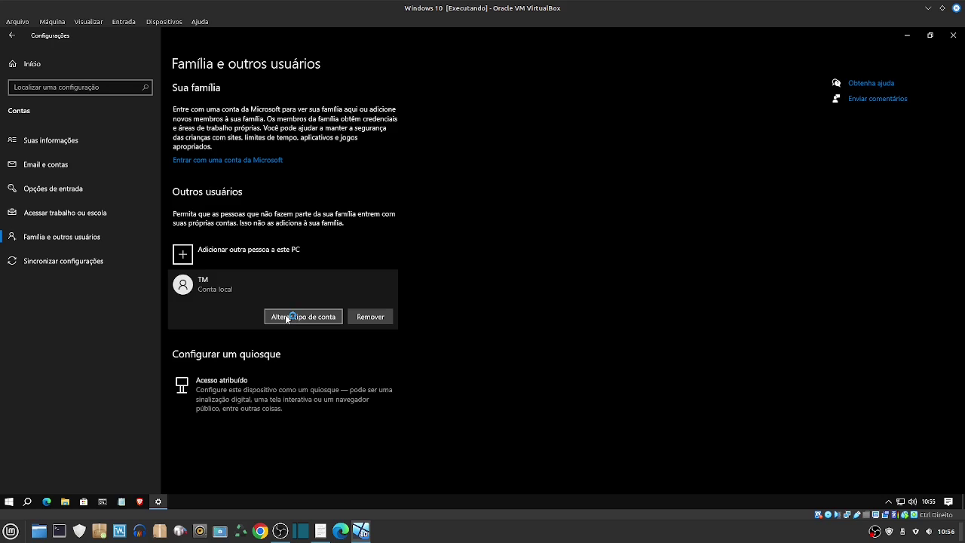
pyautogui.click(286, 317)
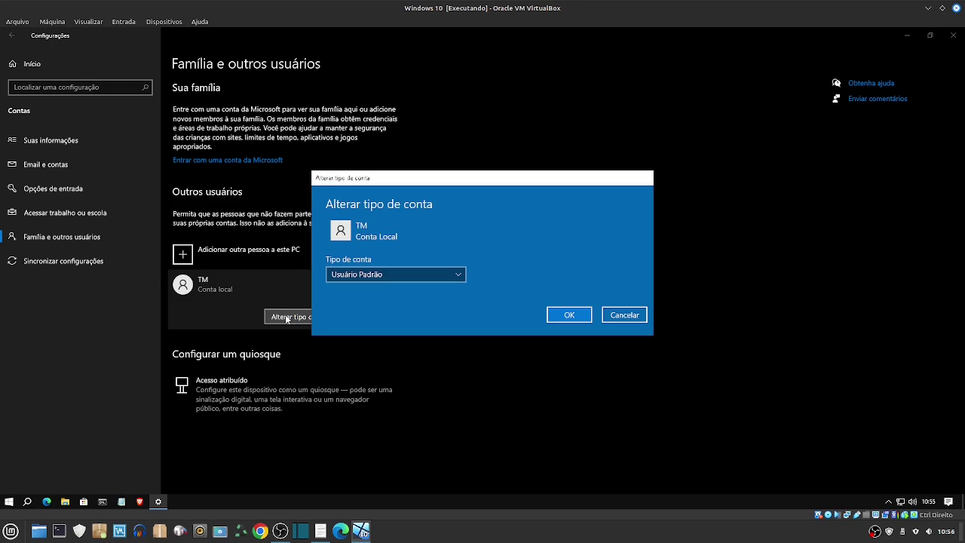
pyautogui.click(363, 276)
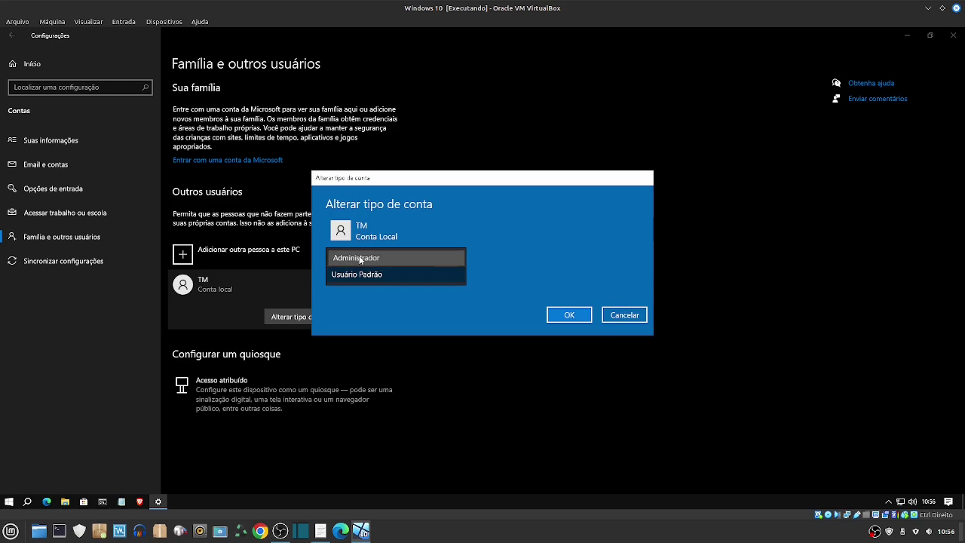
pyautogui.click(371, 255)
pyautogui.click(567, 315)
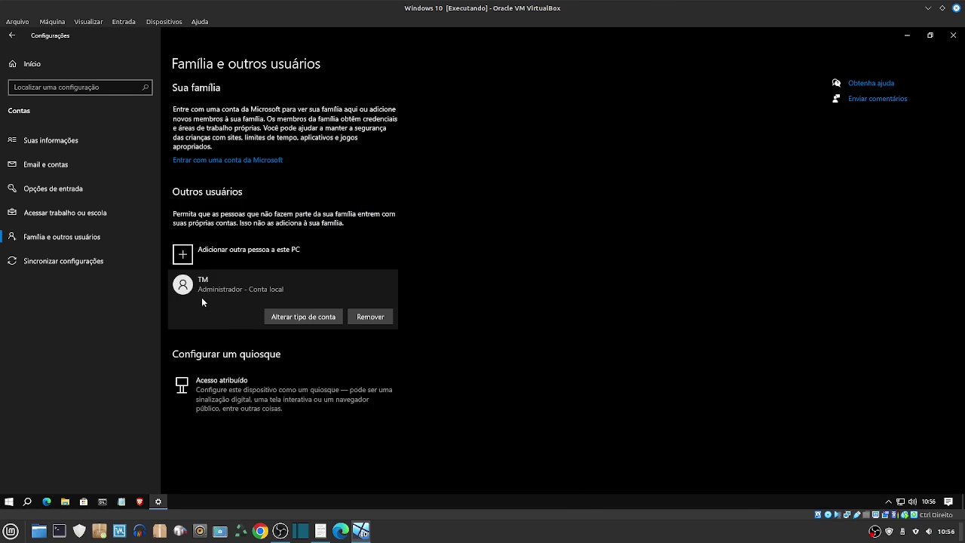
# Step: Close the Settings window and return to the Windows desktop
pyautogui.click(8, 503)
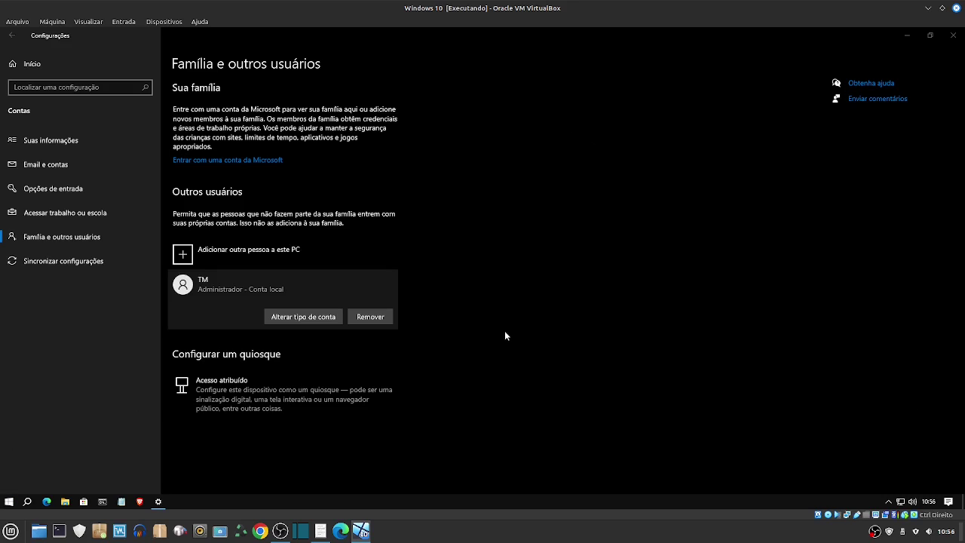
pyautogui.click(505, 333)
pyautogui.hotkey('alt', 'F4')
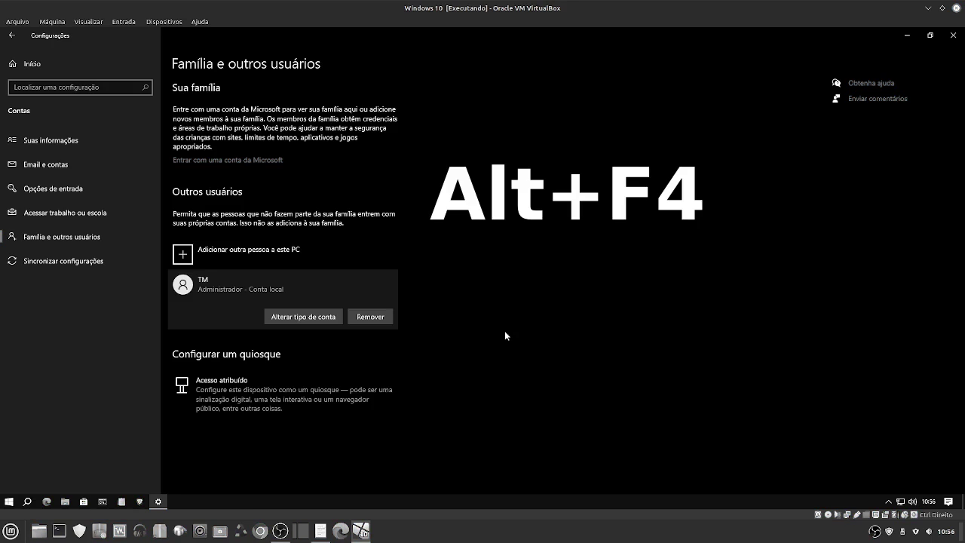
pyautogui.press('super')
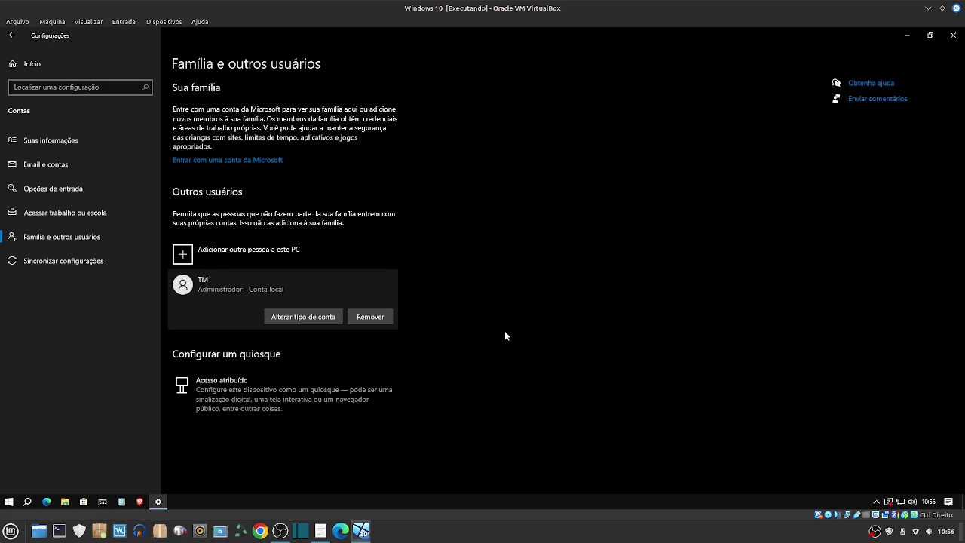
pyautogui.press('super')
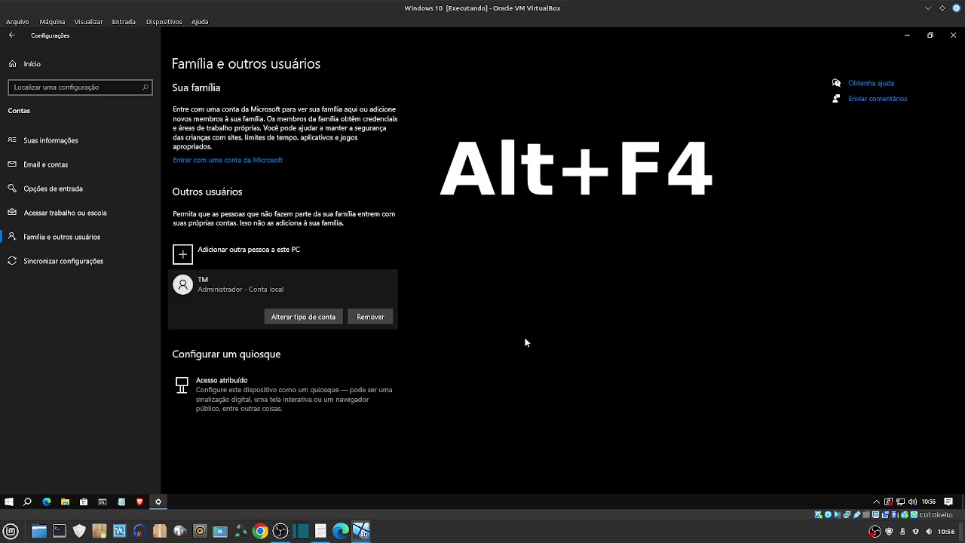
pyautogui.hotkey('alt', 'F4')
pyautogui.hotkey('alt', 'F4')
pyautogui.click(414, 215)
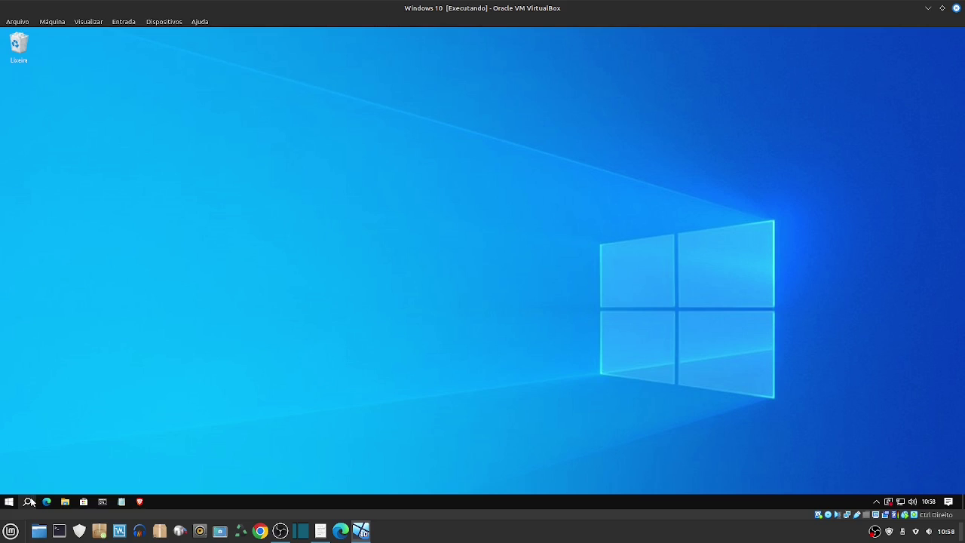
# Step: Search Windows for "painel de controle", open Painel de Controle and set its view to Categoria
pyautogui.click(29, 502)
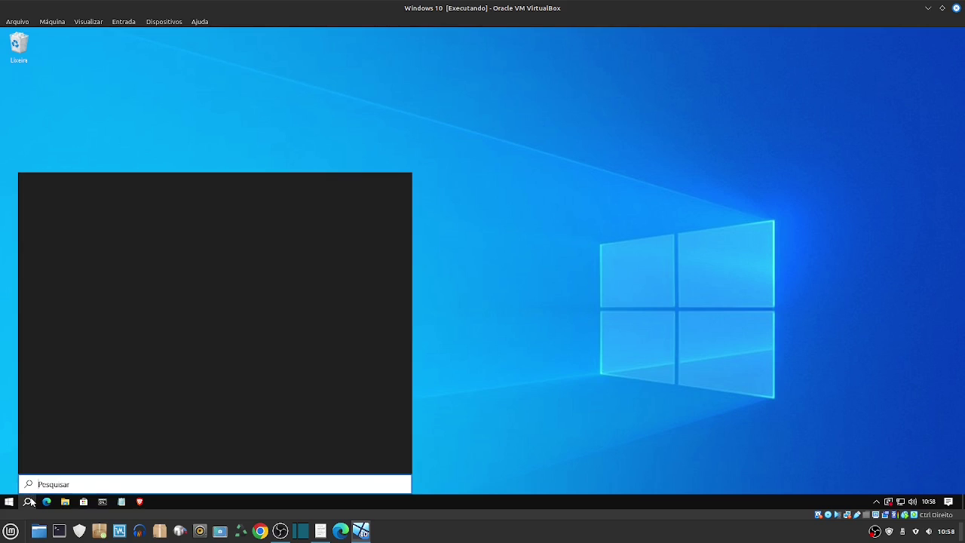
pyautogui.write('painel de controle')
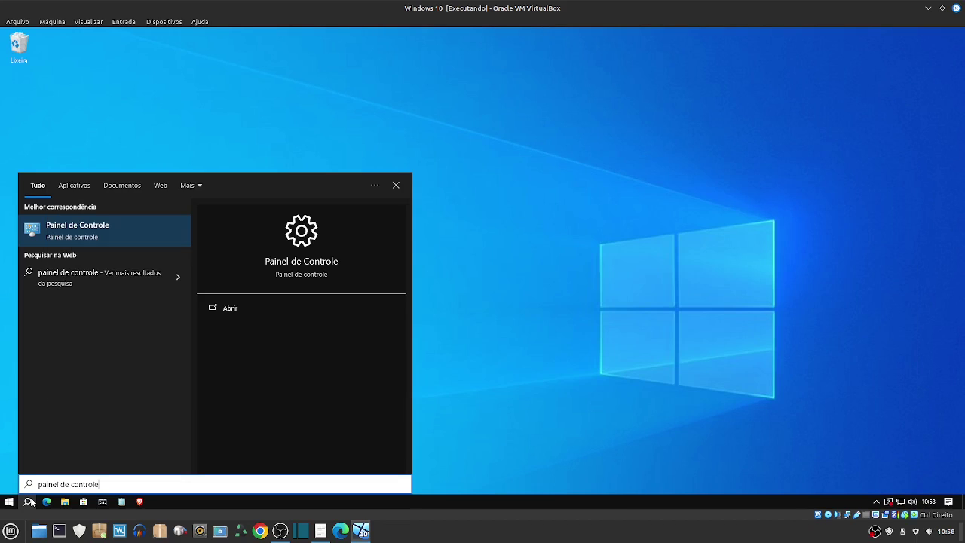
pyautogui.click(94, 243)
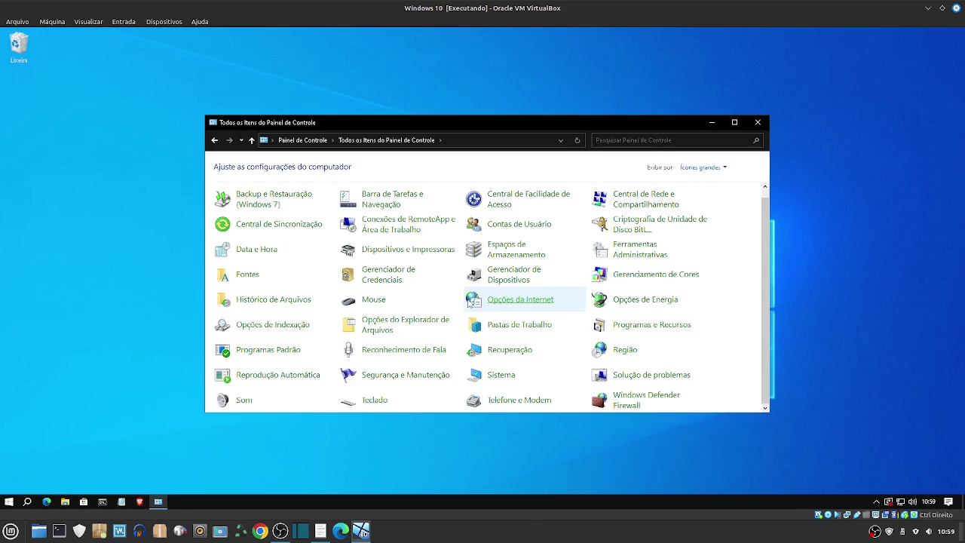
pyautogui.click(700, 168)
pyautogui.click(700, 177)
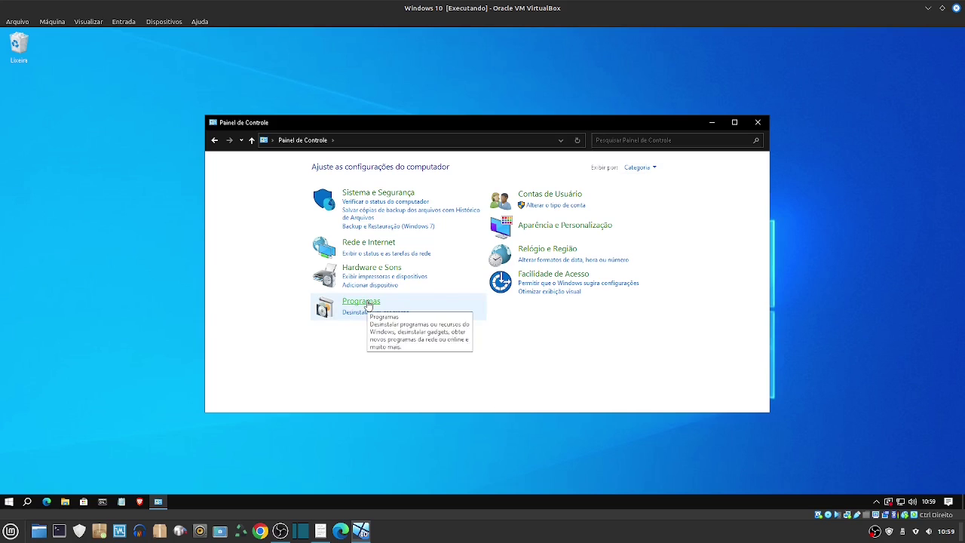
# Step: Open the list of installed updates under Programas e Recursos
pyautogui.click(369, 304)
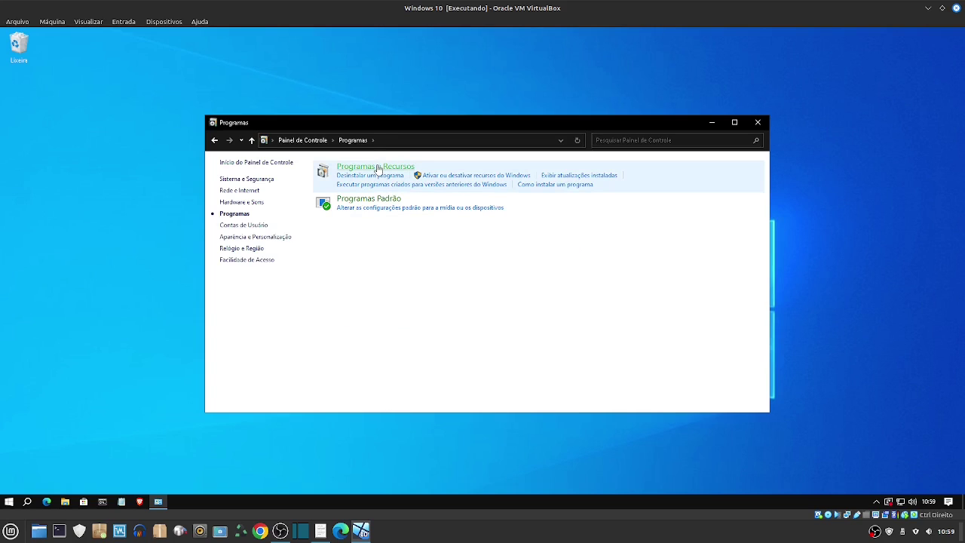
pyautogui.click(378, 167)
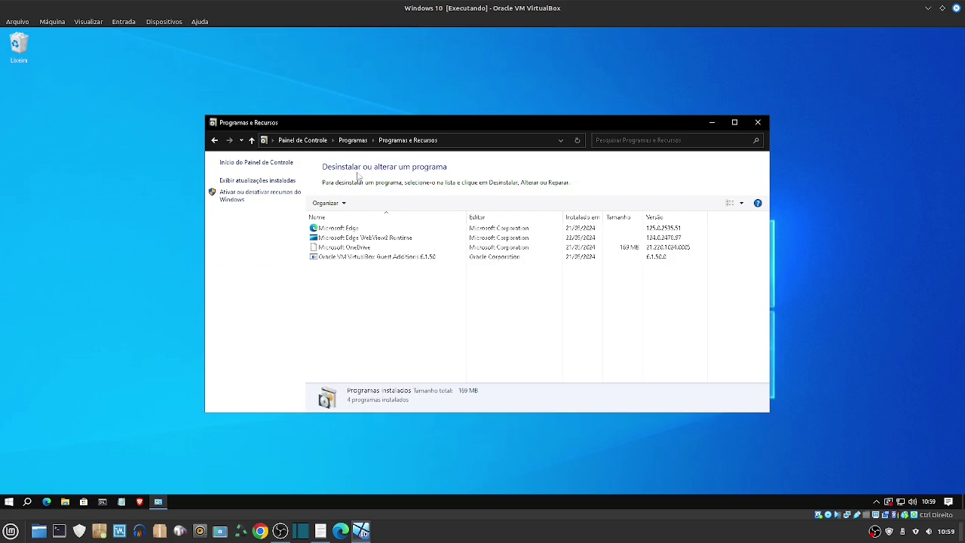
pyautogui.click(252, 182)
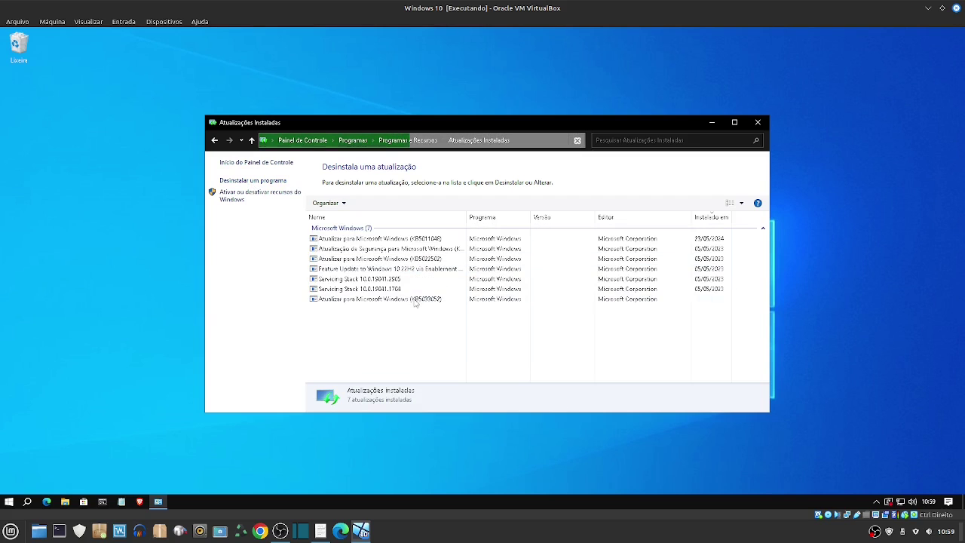
# Step: Uninstall the Microsoft Windows update KB5011048 and confirm its removal
pyautogui.click(407, 241)
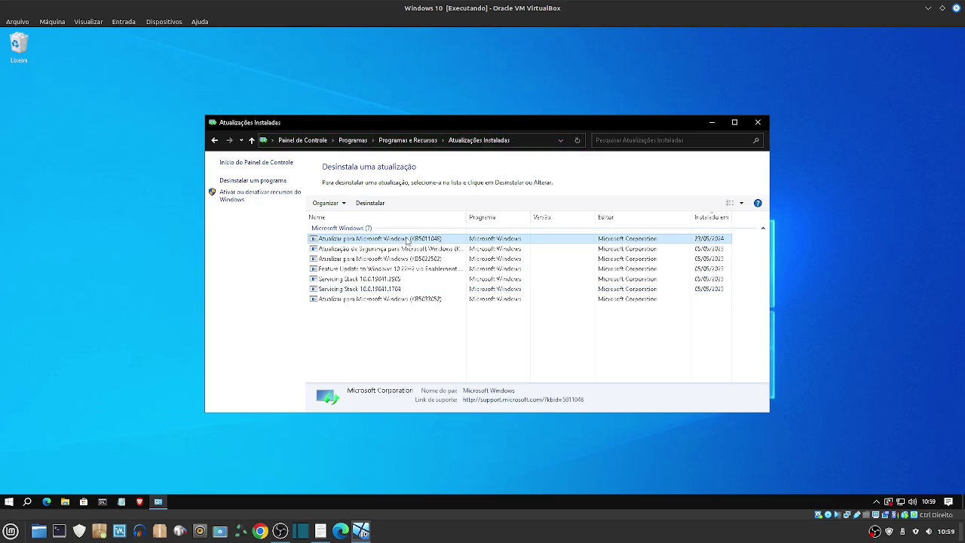
pyautogui.rightClick(408, 240)
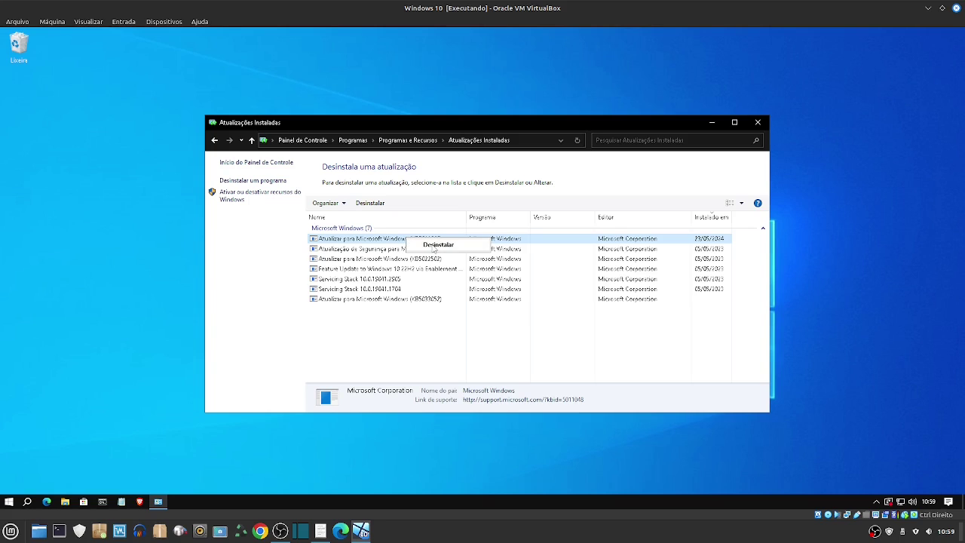
pyautogui.click(436, 246)
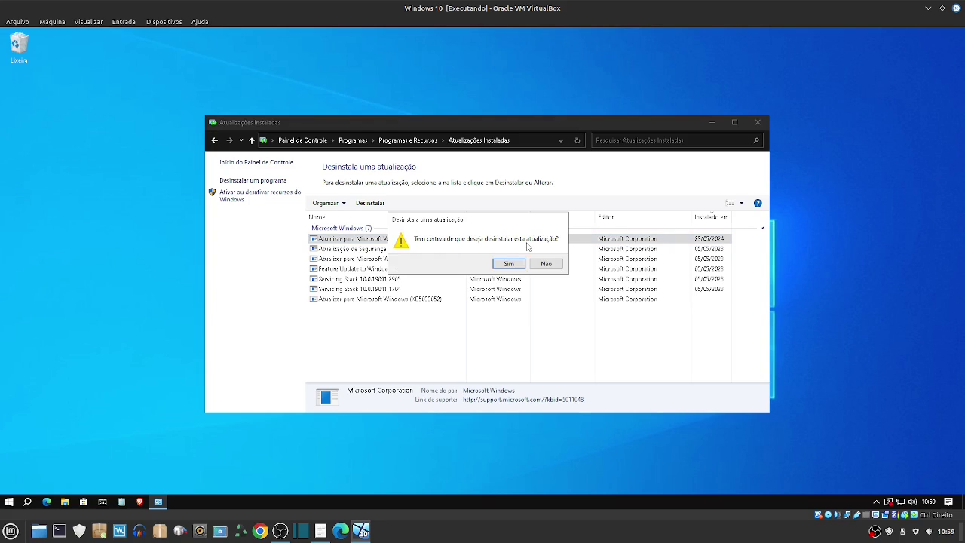
pyautogui.click(524, 263)
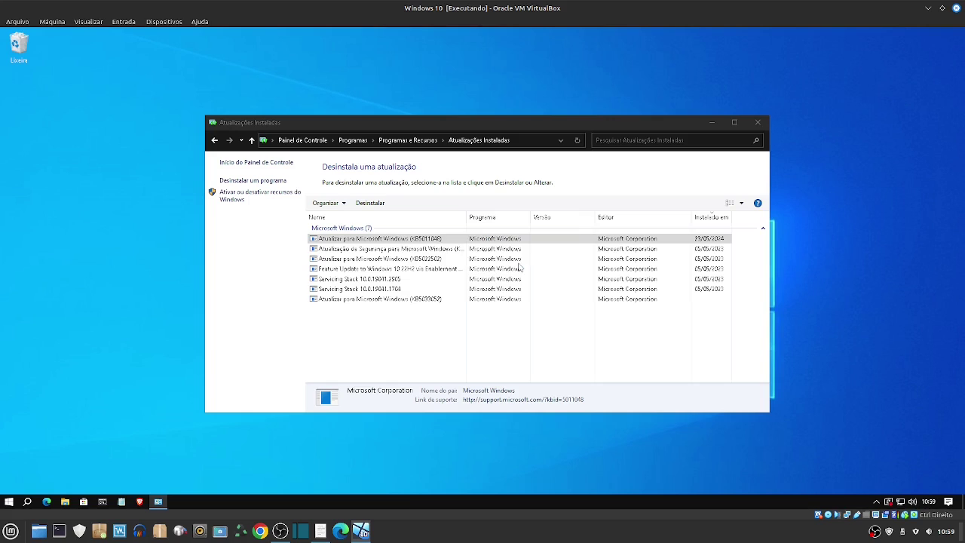